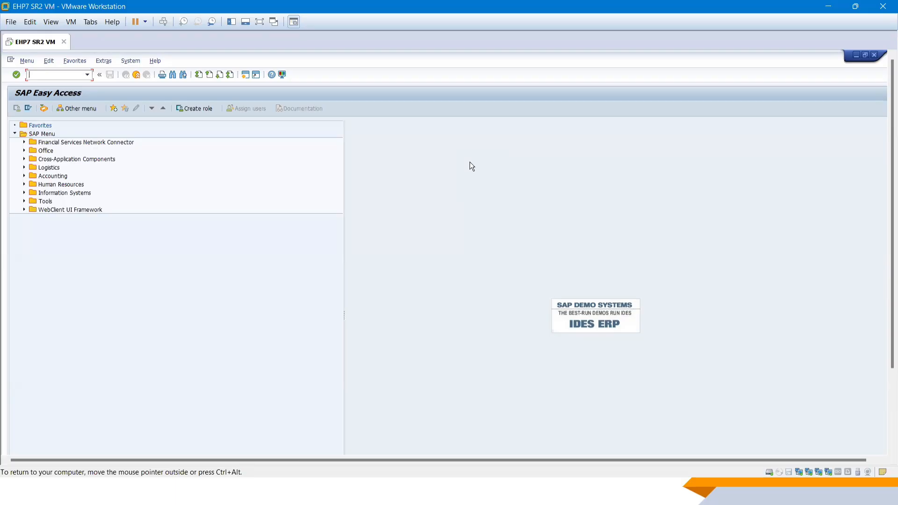
Step: Open transaction FBS1 and set both the document date and the posting date to 22.11.2023
{"action": "type", "text": "FBS1"}
{"action": "key", "text": "Return"}
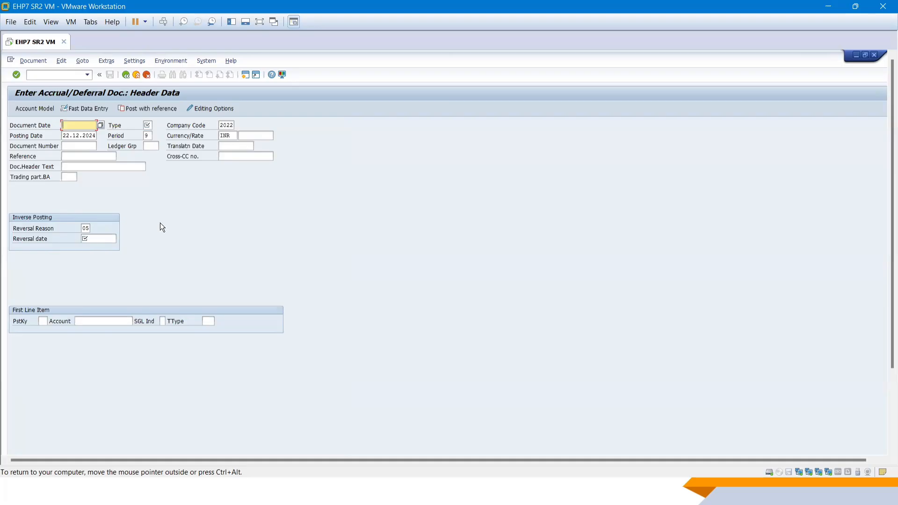
{"action": "type", "text": "22"}
{"action": "left_click", "coordinate": [75, 135]}
{"action": "left_click", "coordinate": [79, 137]}
{"action": "key", "text": "BackSpace"}
{"action": "type", "text": "1"}
{"action": "key", "text": "BackSpace"}
{"action": "type", "text": "2"}
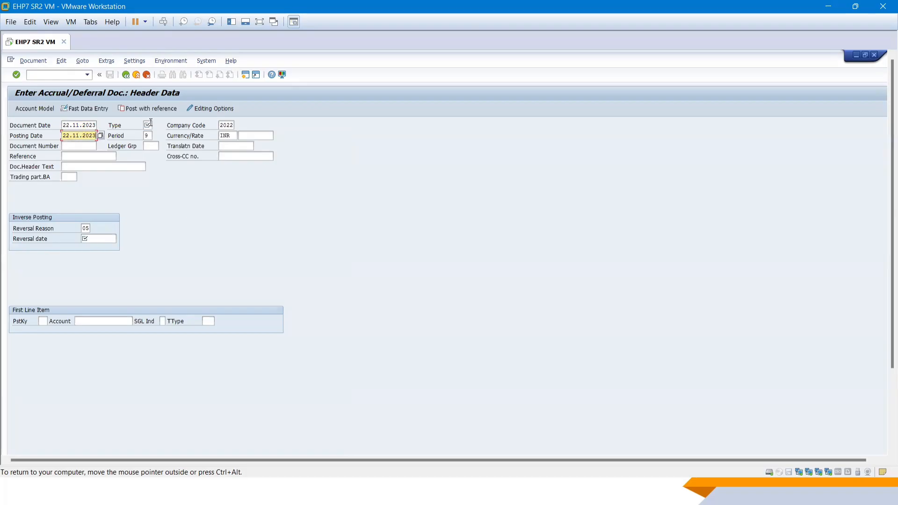
Step: Set the accrual document's type to SA and its posting period to 8
{"action": "left_click", "coordinate": [151, 124]}
{"action": "type", "text": "SA"}
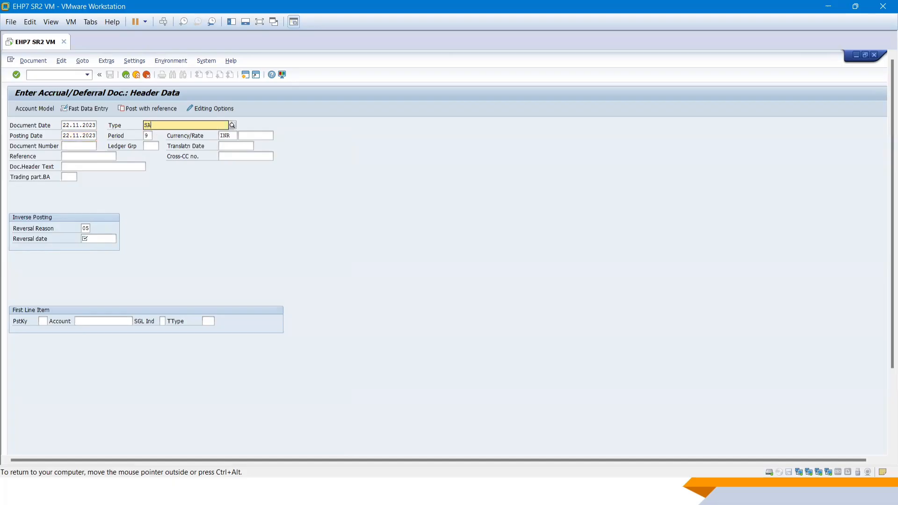
{"action": "left_click", "coordinate": [171, 142]}
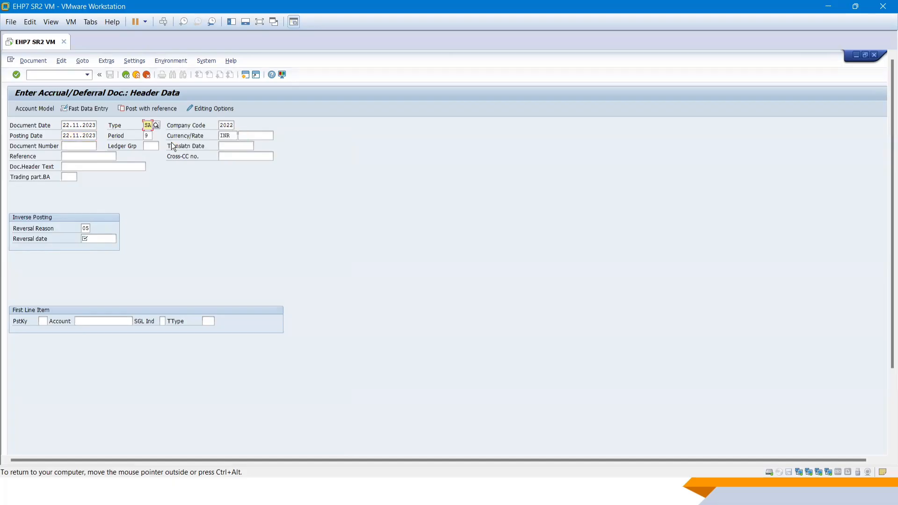
{"action": "left_click", "coordinate": [225, 125]}
{"action": "left_click", "coordinate": [150, 136]}
{"action": "key", "text": "BackSpace"}
{"action": "type", "text": "8"}
Step: Enter "Accrued exp for Nov23" as the document header text
{"action": "left_click", "coordinate": [79, 168]}
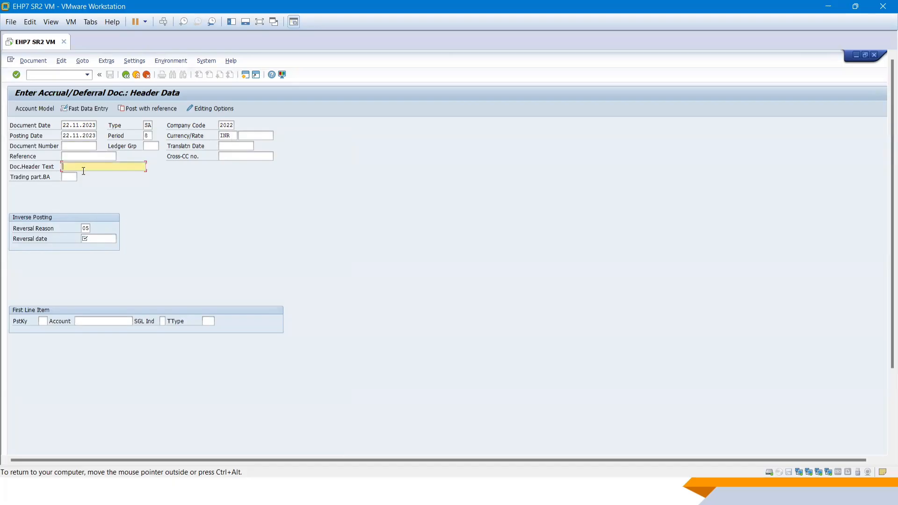
{"action": "type", "text": "A"}
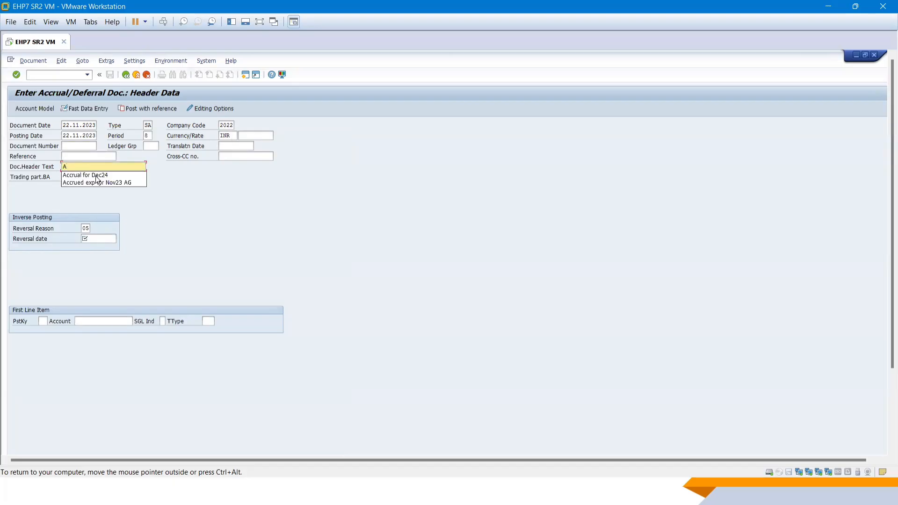
{"action": "left_click", "coordinate": [104, 183]}
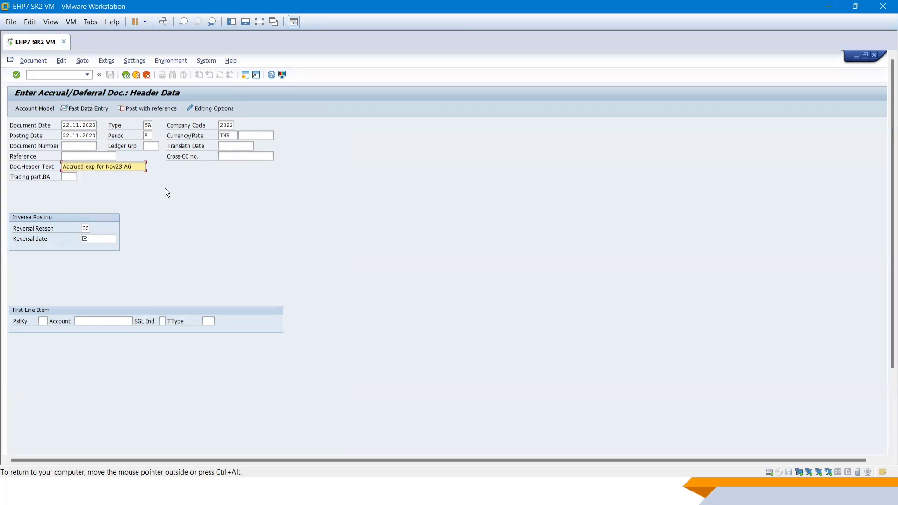
{"action": "key", "text": "BackSpace"}
{"action": "key", "text": "BackSpace"}
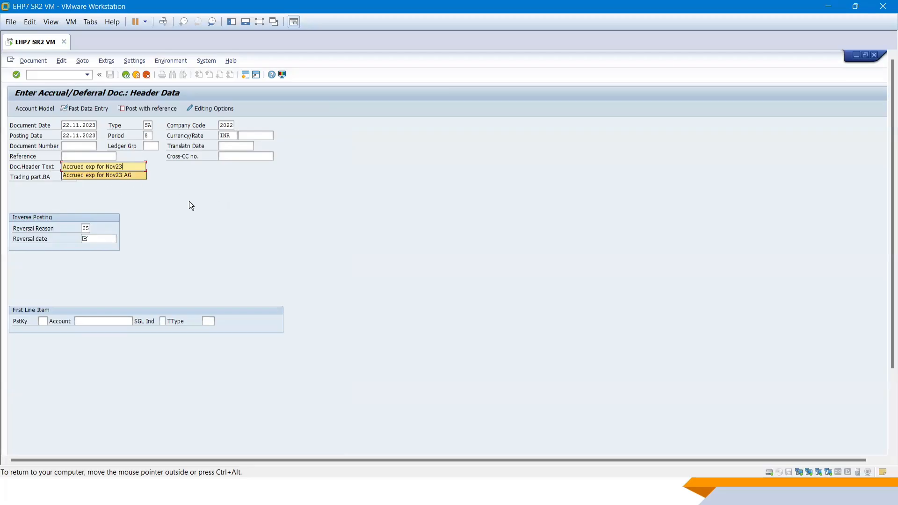
{"action": "key", "text": "Escape"}
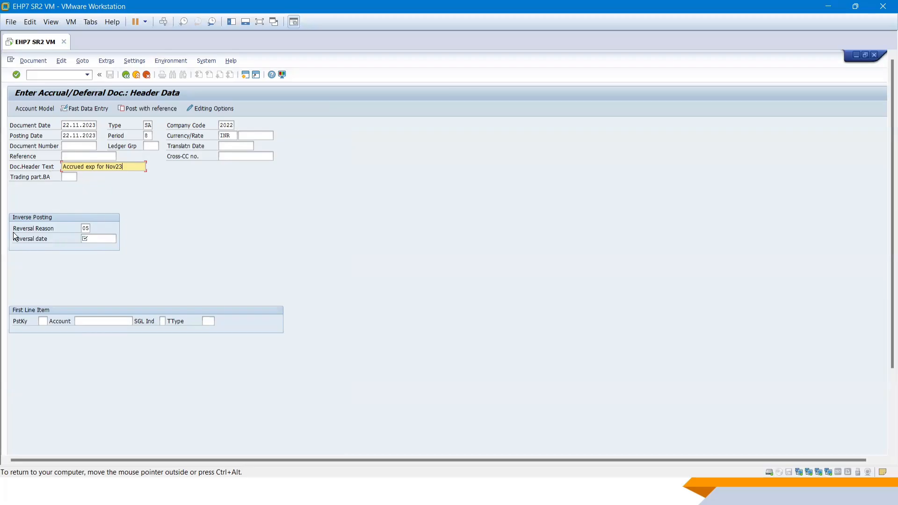
Step: Set the inverse posting to reversal reason 05 with reversal date 01.12.2024
{"action": "left_click", "coordinate": [86, 229]}
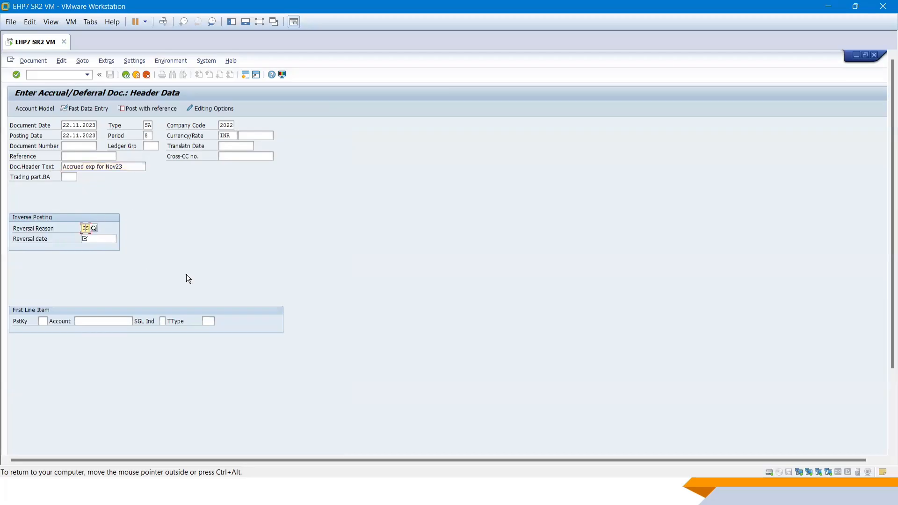
{"action": "key", "text": "BackSpace"}
{"action": "type", "text": "5"}
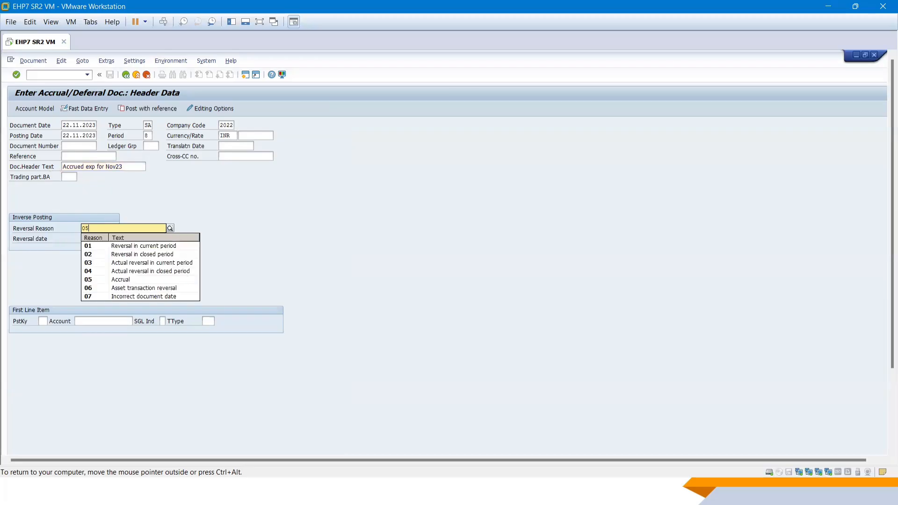
{"action": "left_click", "coordinate": [121, 245]}
{"action": "left_click", "coordinate": [105, 238]}
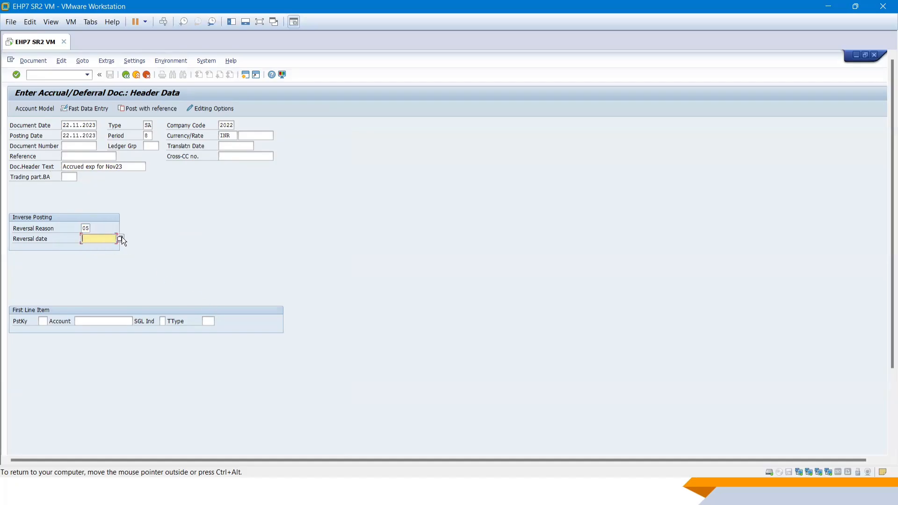
{"action": "left_click", "coordinate": [121, 238]}
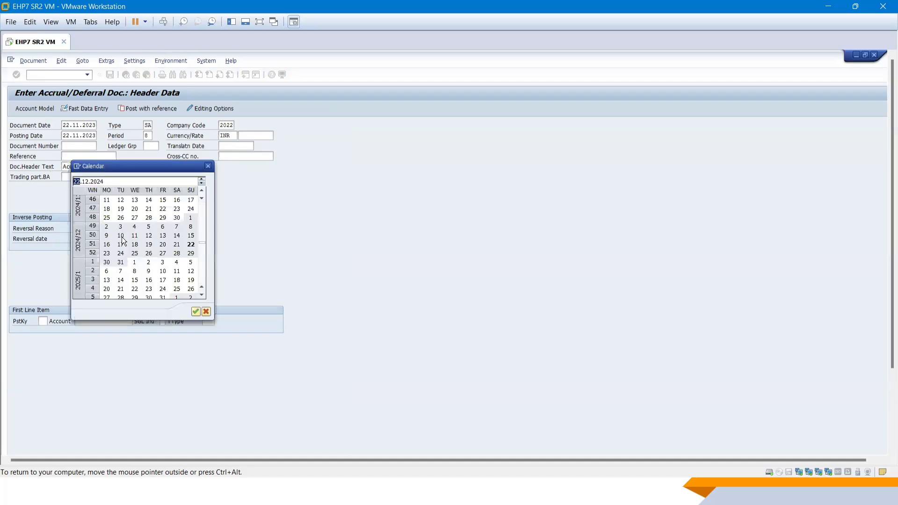
{"action": "left_click", "coordinate": [207, 167]}
{"action": "type", "text": "01"}
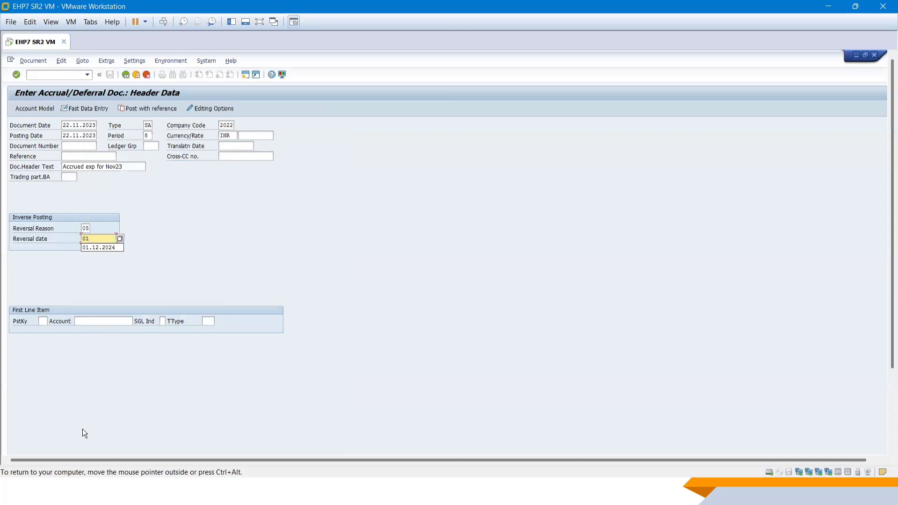
{"action": "left_click", "coordinate": [92, 249]}
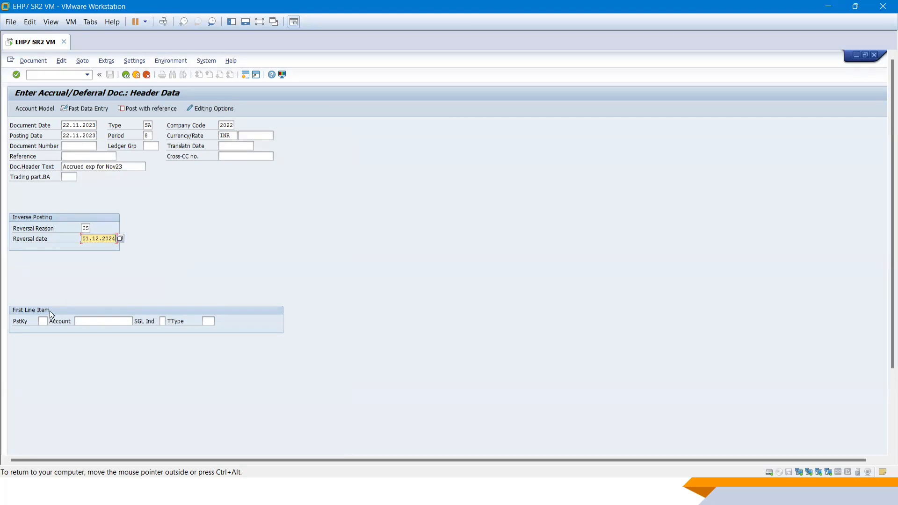
Step: Create the first line item with posting key 40 on the Professional Fees G/L account
{"action": "left_click", "coordinate": [42, 320]}
{"action": "type", "text": "40"}
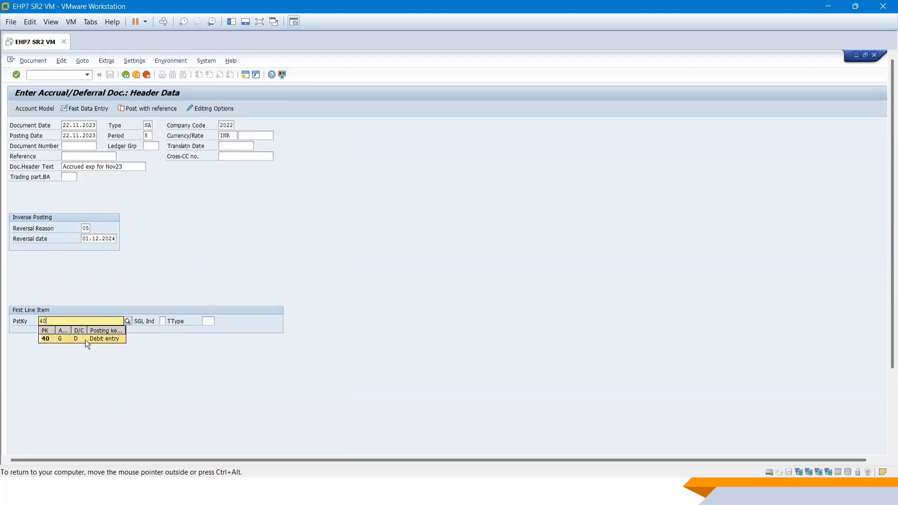
{"action": "left_click", "coordinate": [84, 340]}
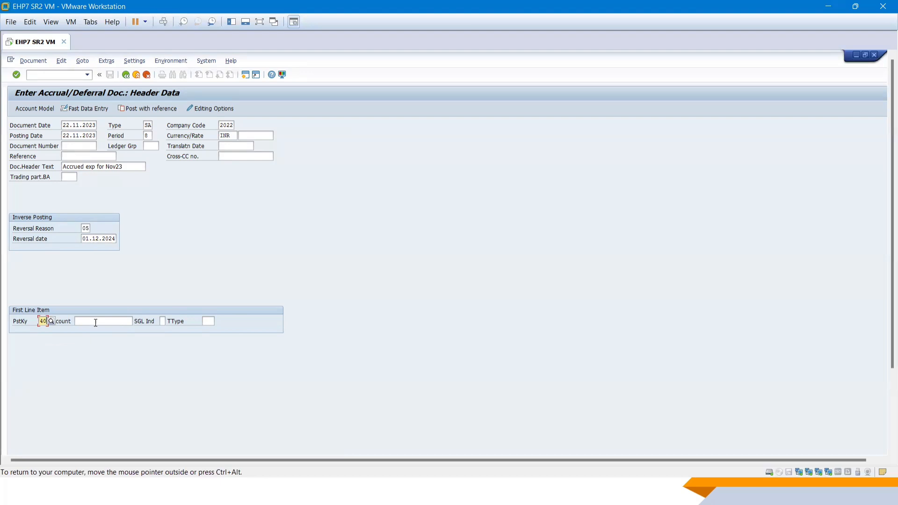
{"action": "left_click", "coordinate": [95, 321]}
{"action": "left_click", "coordinate": [137, 321]}
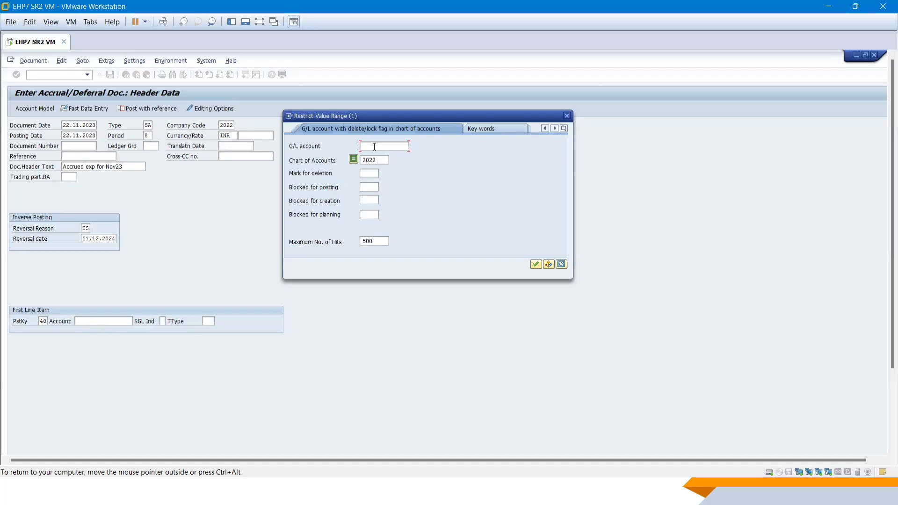
{"action": "key", "text": "Return"}
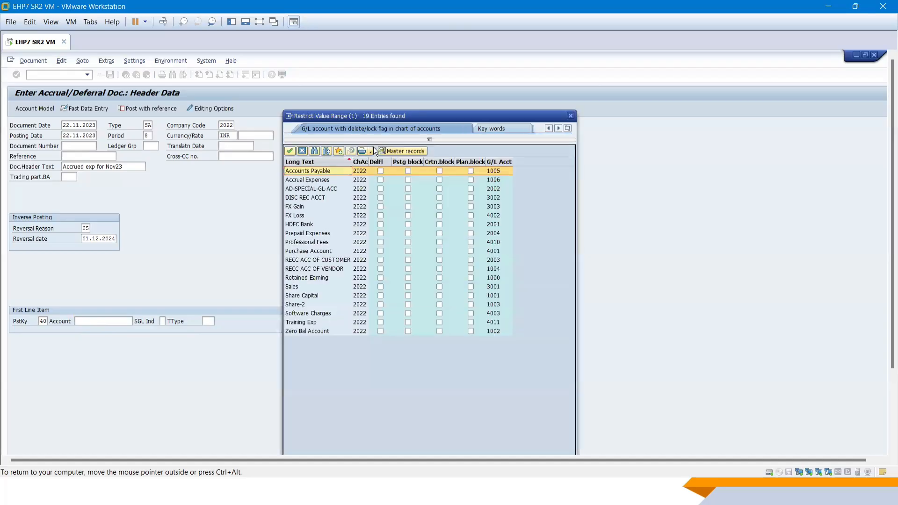
{"action": "double_click", "coordinate": [308, 242]}
{"action": "left_click", "coordinate": [102, 320]}
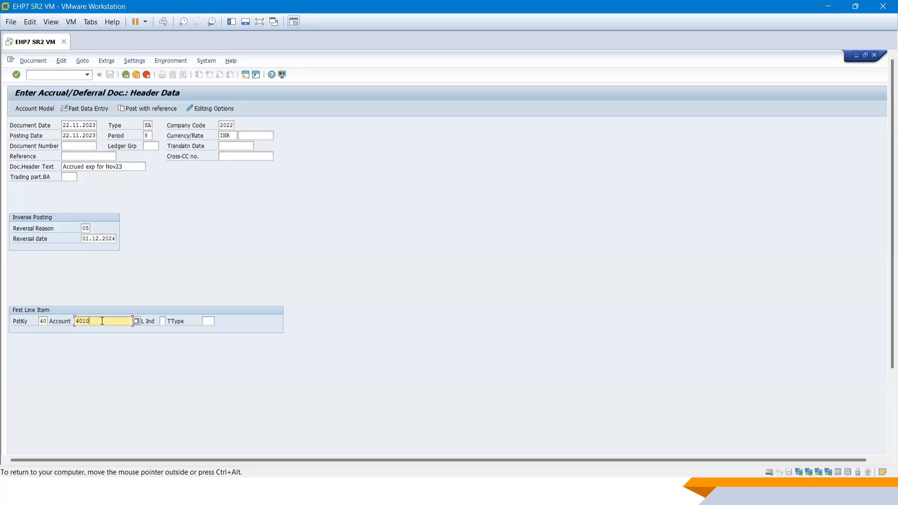
{"action": "key", "text": "Return"}
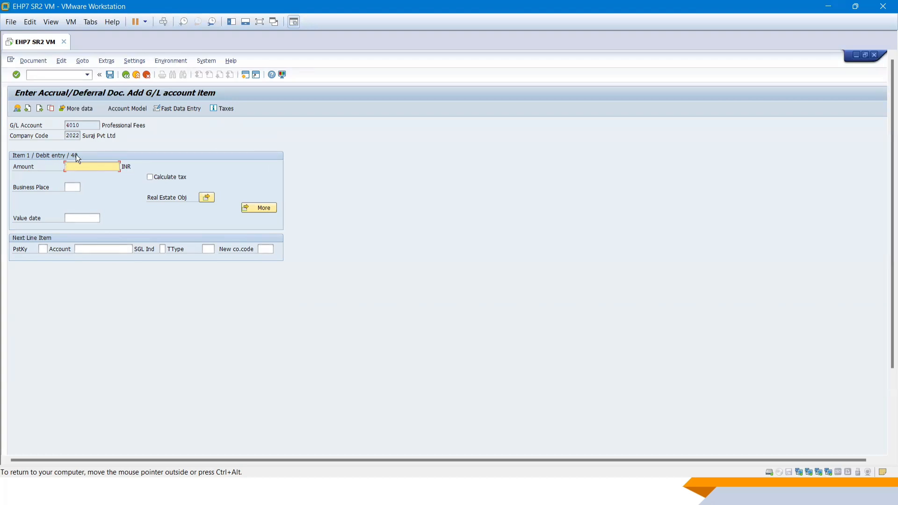
Step: Enter an amount of 10000 INR for the Professional Fees debit item
{"action": "left_click", "coordinate": [43, 249]}
{"action": "left_click", "coordinate": [80, 167]}
{"action": "type", "text": "1000"}
{"action": "left_click", "coordinate": [80, 172]}
{"action": "type", "text": "50"}
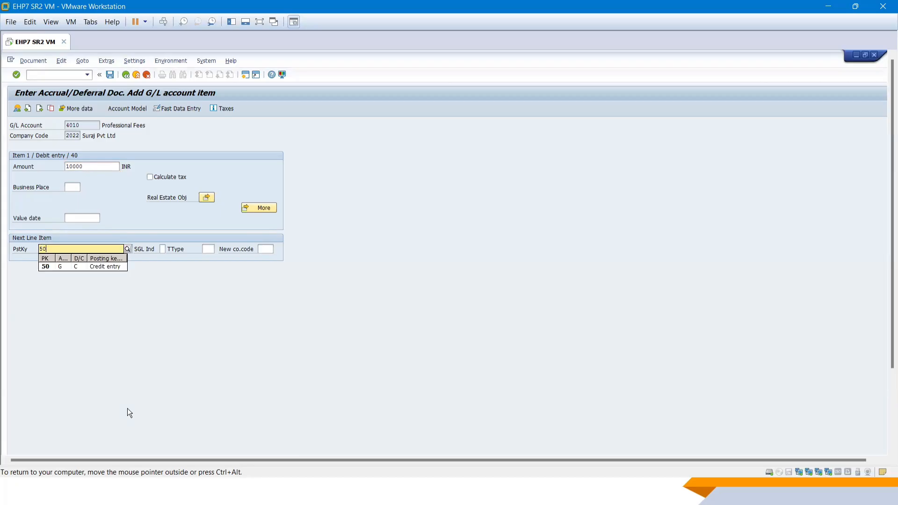
{"action": "left_click", "coordinate": [99, 266]}
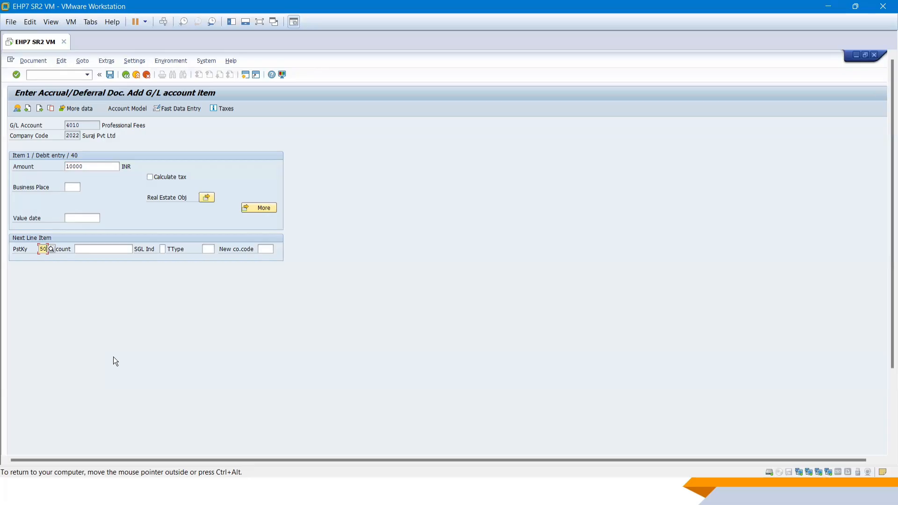
{"action": "key", "text": "Tab"}
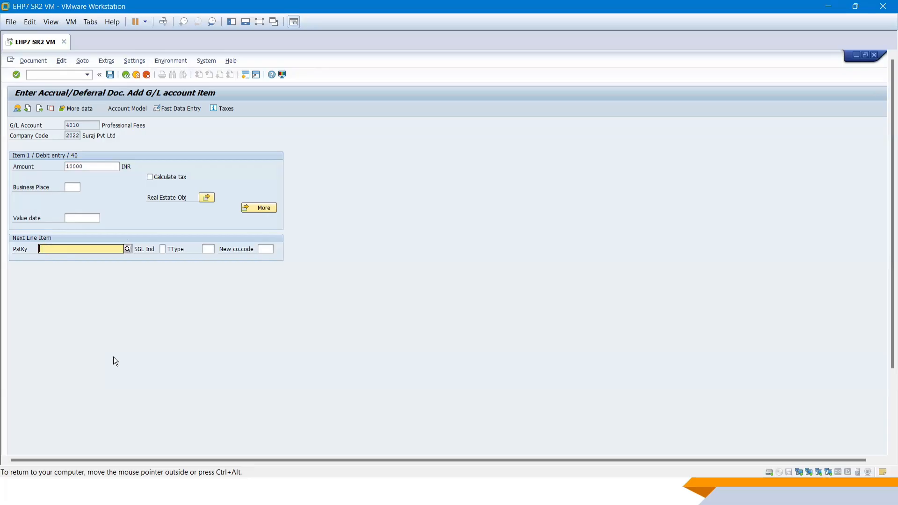
Step: Add a second line item with posting key 40 on the Software Charges G/L account, amount 15000 INR
{"action": "type", "text": "40"}
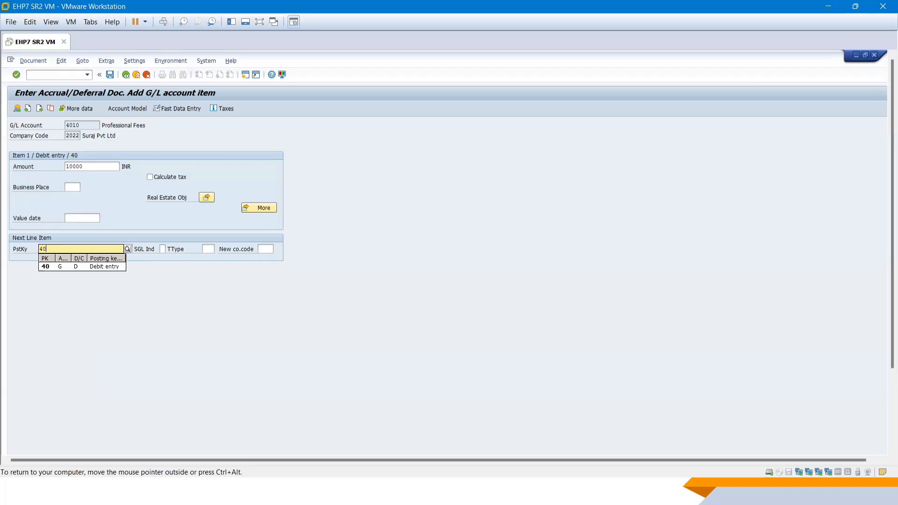
{"action": "left_click", "coordinate": [86, 267]}
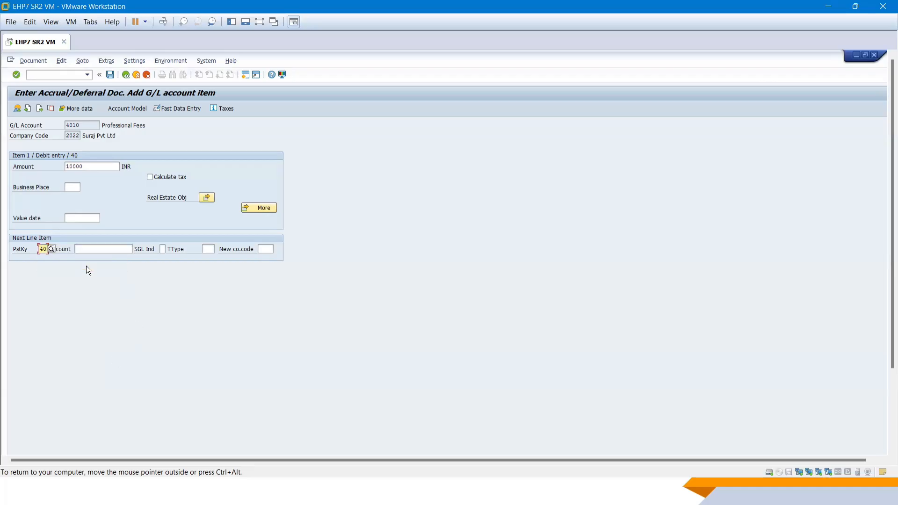
{"action": "left_click", "coordinate": [89, 248]}
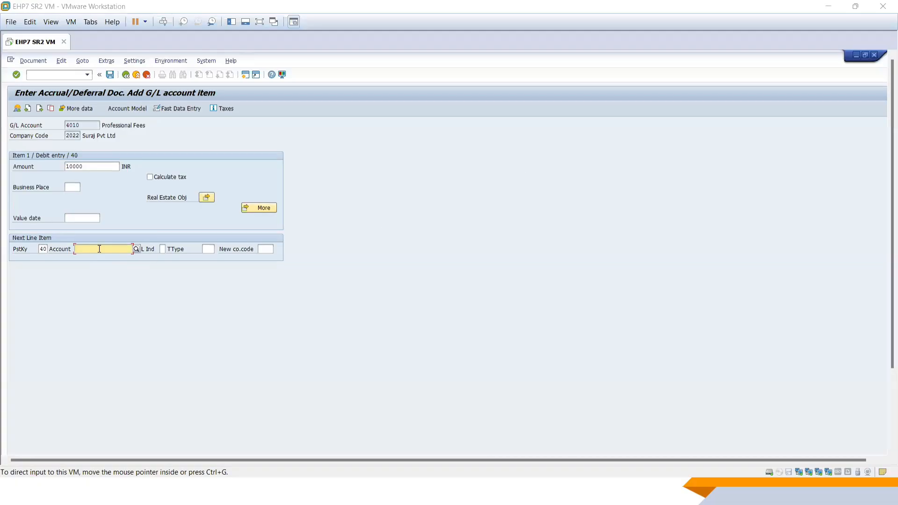
{"action": "left_click", "coordinate": [100, 249]}
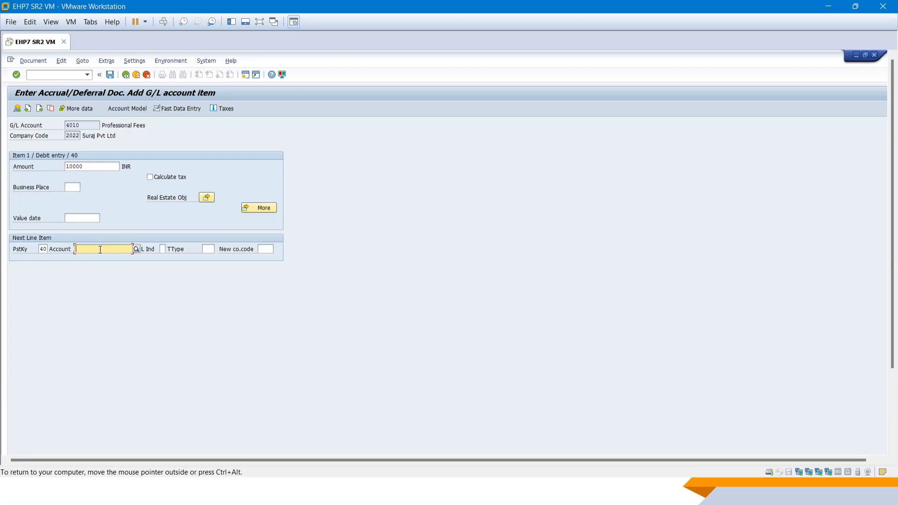
{"action": "left_click", "coordinate": [136, 249]}
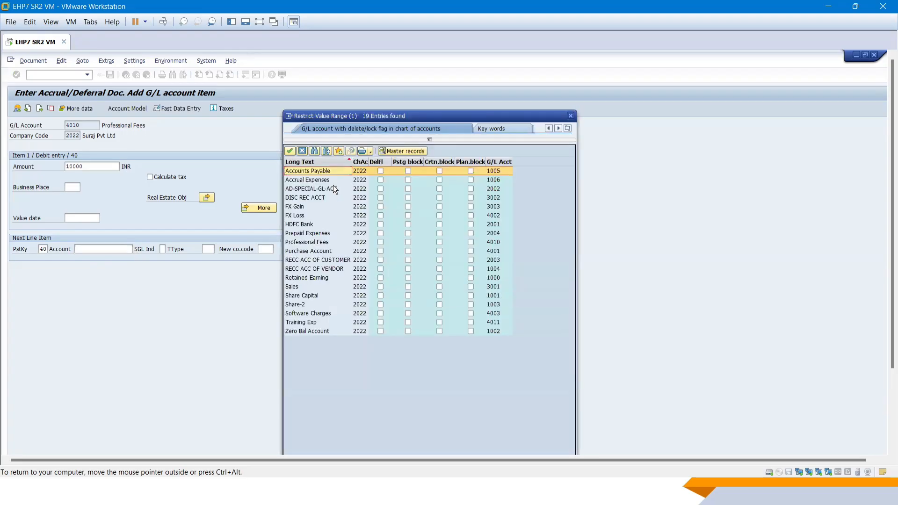
{"action": "double_click", "coordinate": [314, 313]}
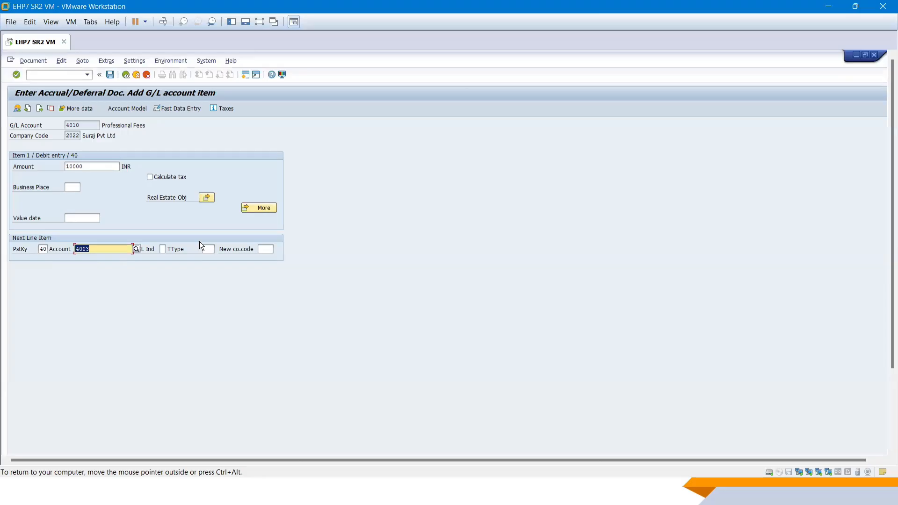
{"action": "key", "text": "Return"}
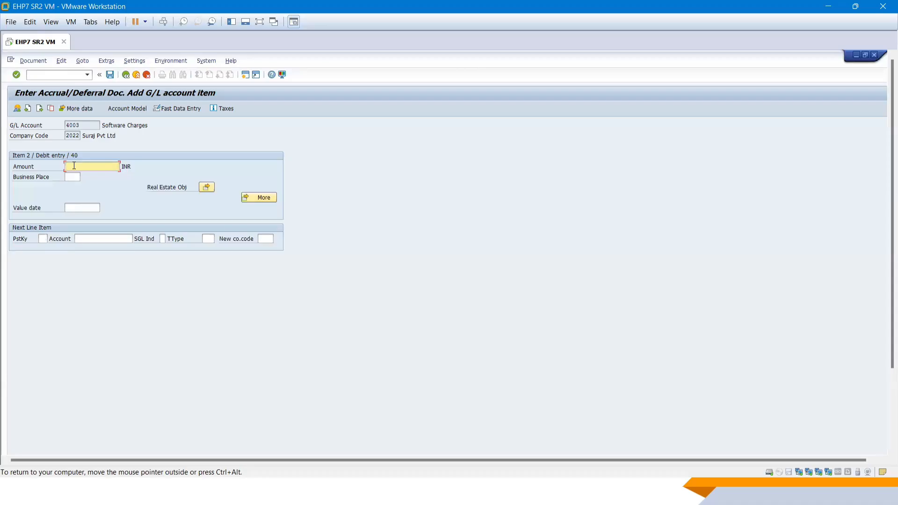
{"action": "type", "text": "15000"}
Step: Add a third line item with posting key 40 on the Training Exp G/L account, amount 20000 INR
{"action": "left_click", "coordinate": [42, 239]}
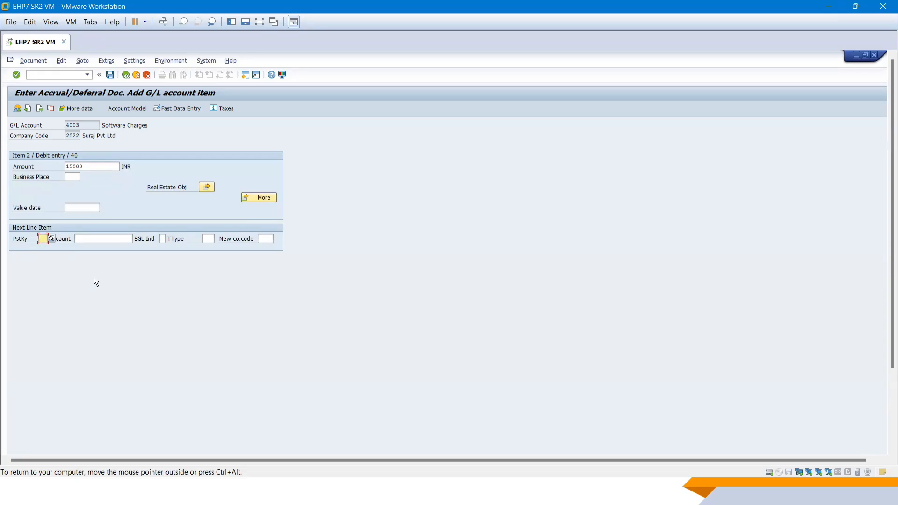
{"action": "type", "text": "40"}
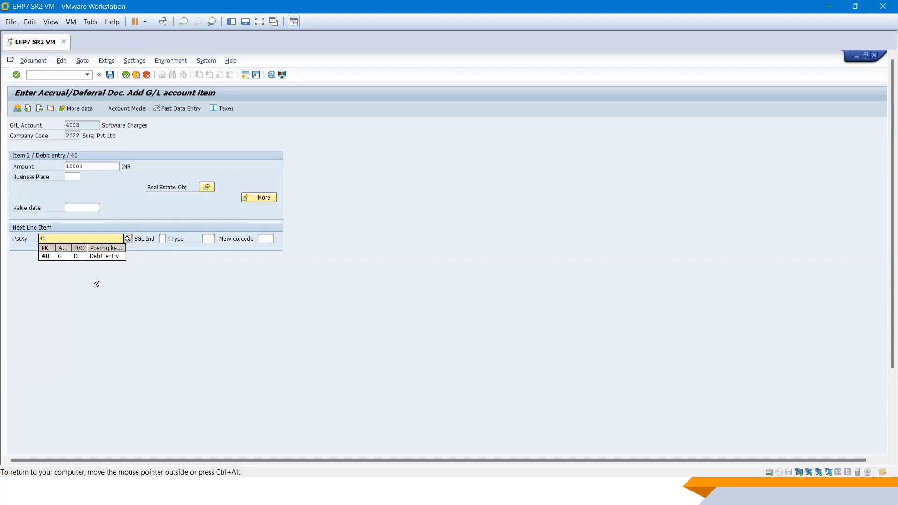
{"action": "left_click", "coordinate": [69, 257]}
{"action": "key", "text": "Return"}
{"action": "left_click", "coordinate": [136, 239]}
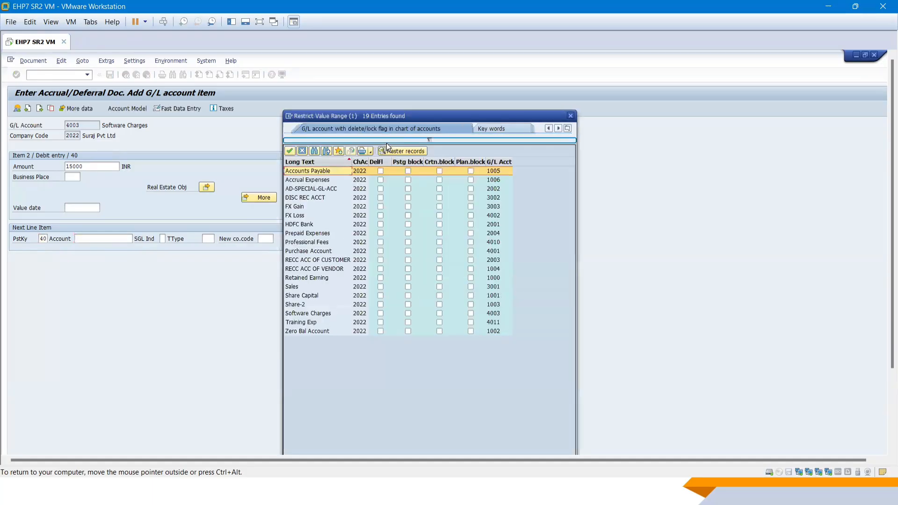
{"action": "double_click", "coordinate": [309, 322]}
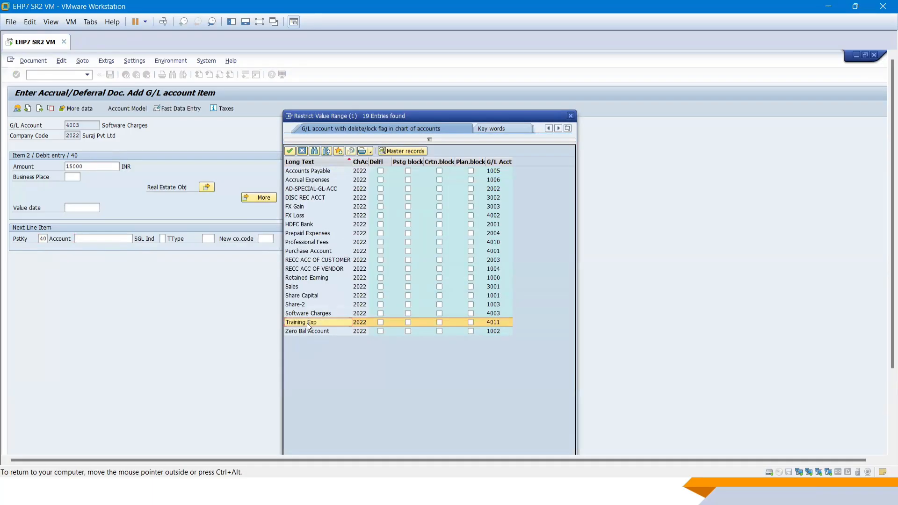
{"action": "left_click", "coordinate": [117, 236]}
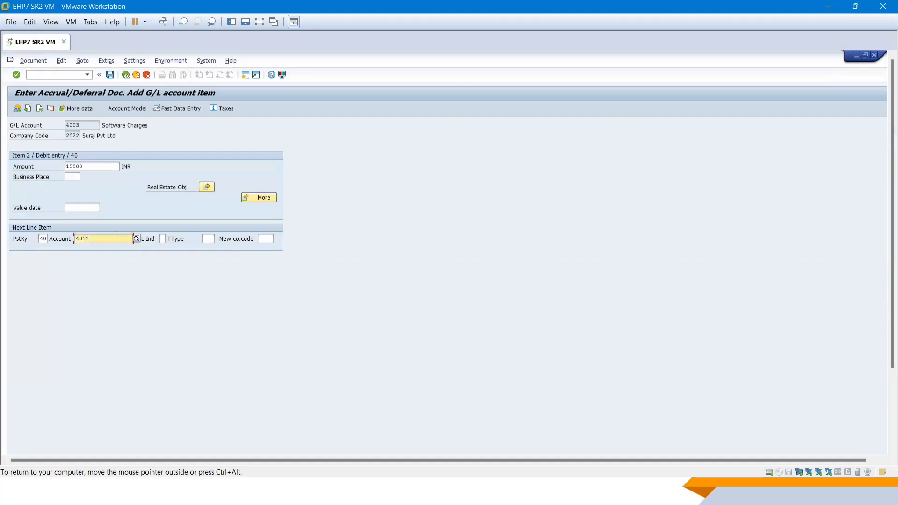
{"action": "key", "text": "Return"}
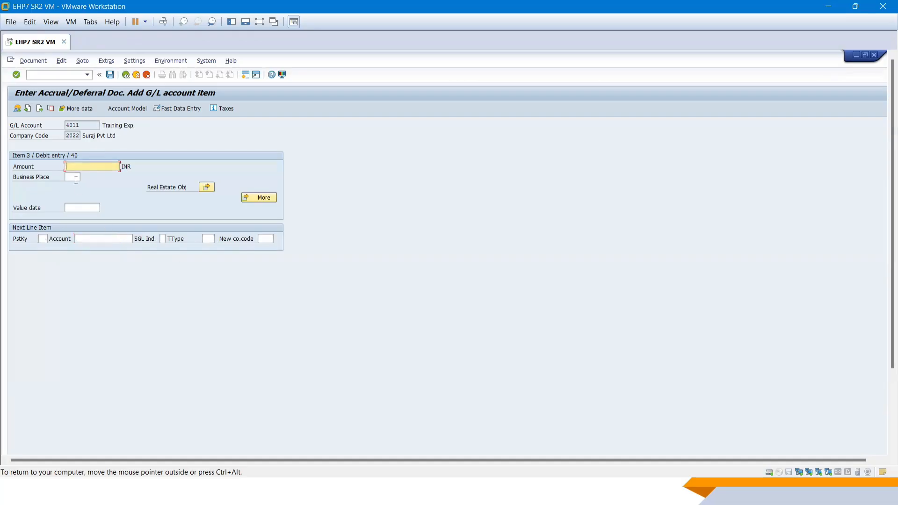
{"action": "type", "text": "2000"}
{"action": "left_click", "coordinate": [86, 175]}
Step: Create the fourth line item as a credit with posting key 50 on the Accrual Expenses G/L account
{"action": "left_click", "coordinate": [43, 240]}
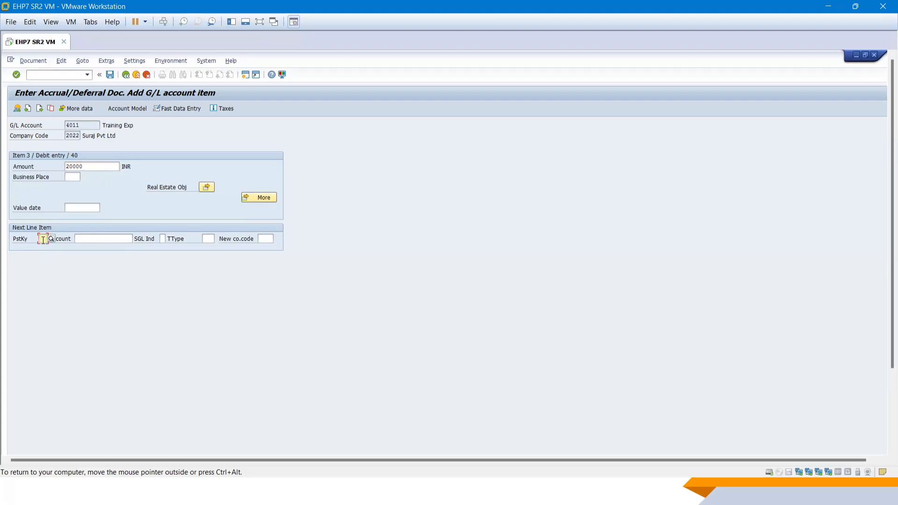
{"action": "type", "text": "40"}
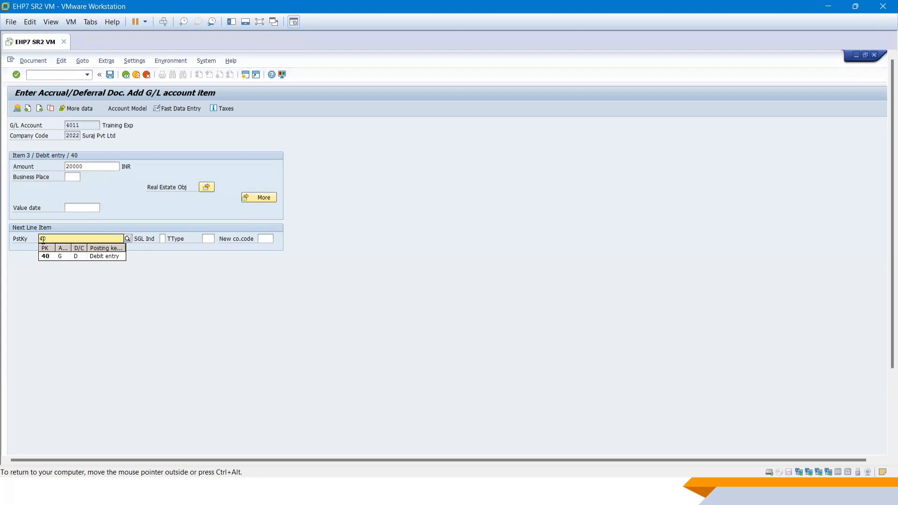
{"action": "key", "text": "Down"}
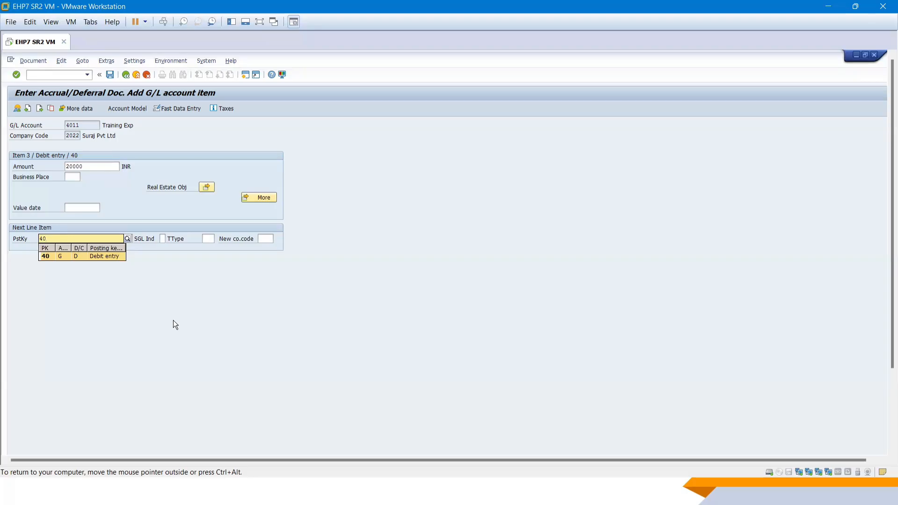
{"action": "key", "text": "BackSpace"}
{"action": "key", "text": "BackSpace"}
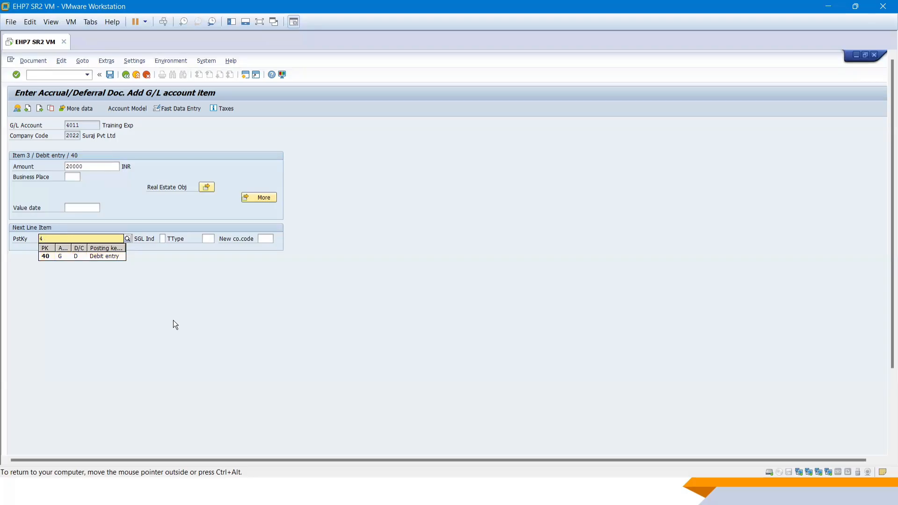
{"action": "type", "text": "50"}
{"action": "left_click", "coordinate": [99, 253]}
{"action": "left_click", "coordinate": [103, 238]}
{"action": "left_click", "coordinate": [136, 239]}
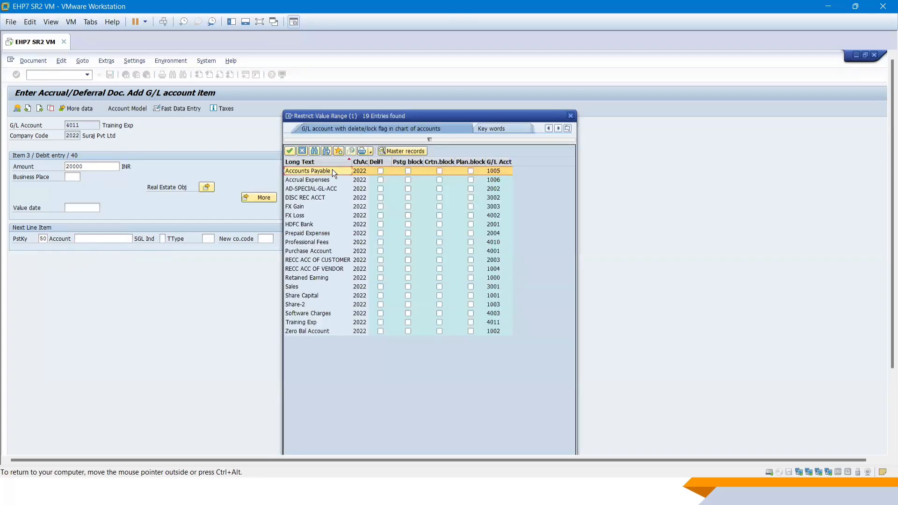
{"action": "left_click", "coordinate": [320, 178]}
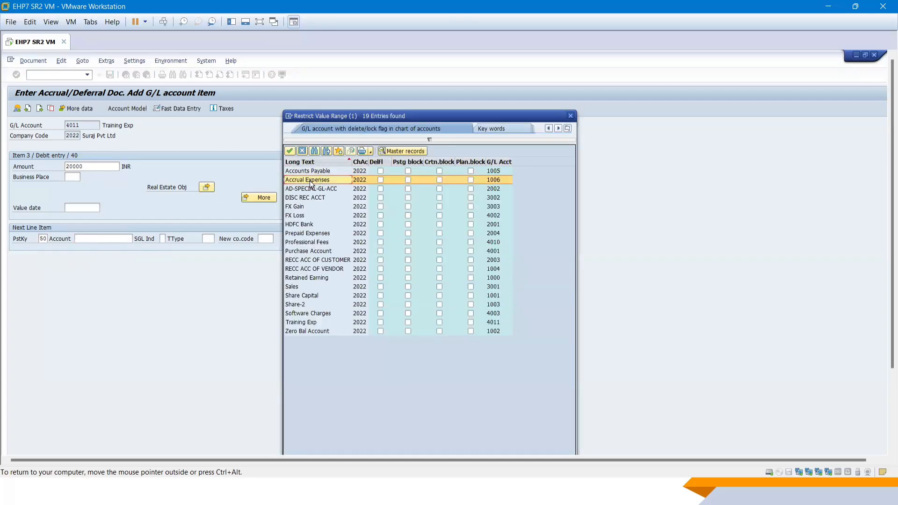
{"action": "double_click", "coordinate": [310, 180]}
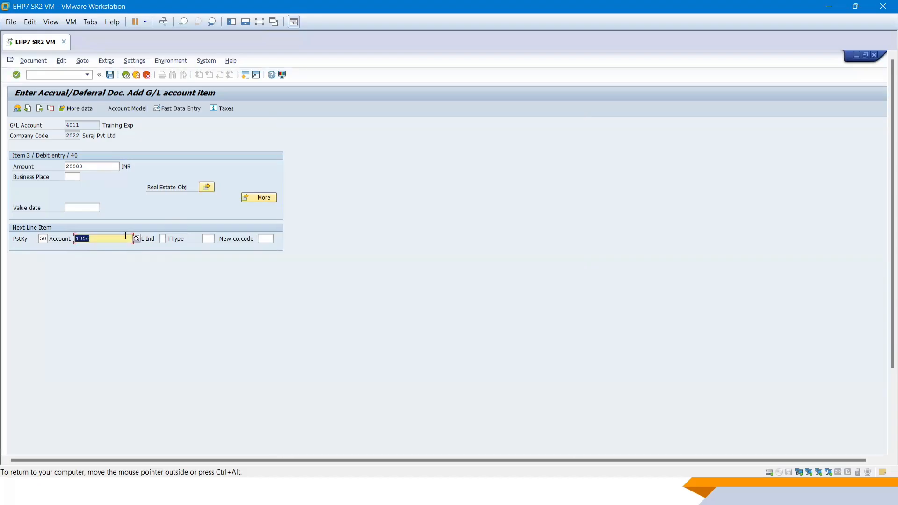
{"action": "key", "text": "Return"}
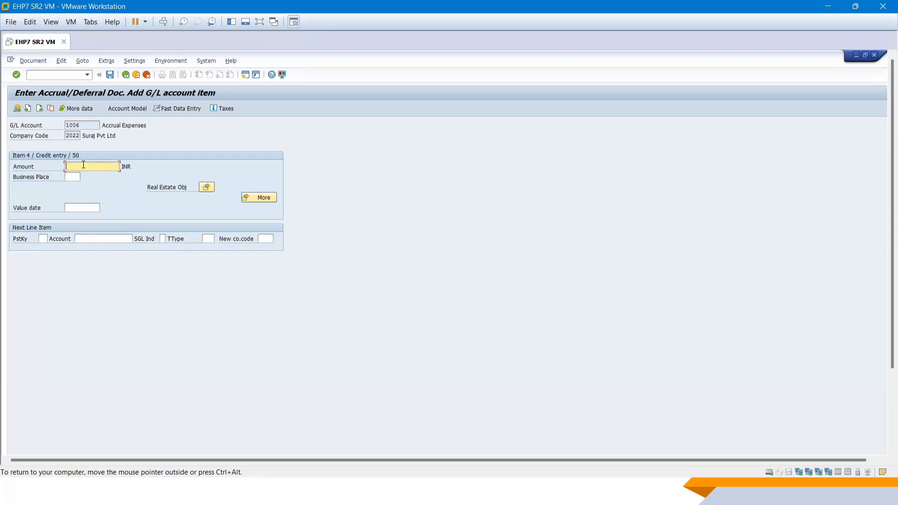
Step: Enter an amount of 45000 INR for the Accrual Expenses credit item
{"action": "type", "text": "45000"}
{"action": "left_click", "coordinate": [42, 239]}
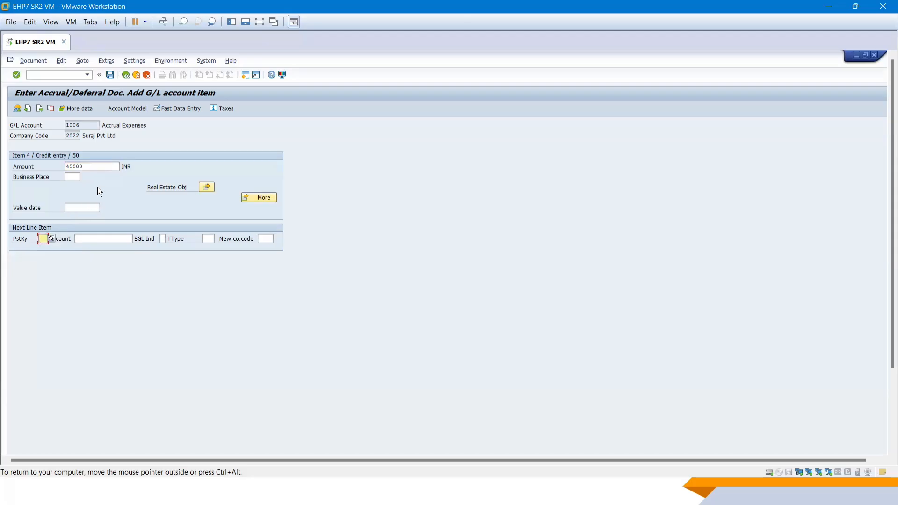
{"action": "left_click", "coordinate": [94, 166]}
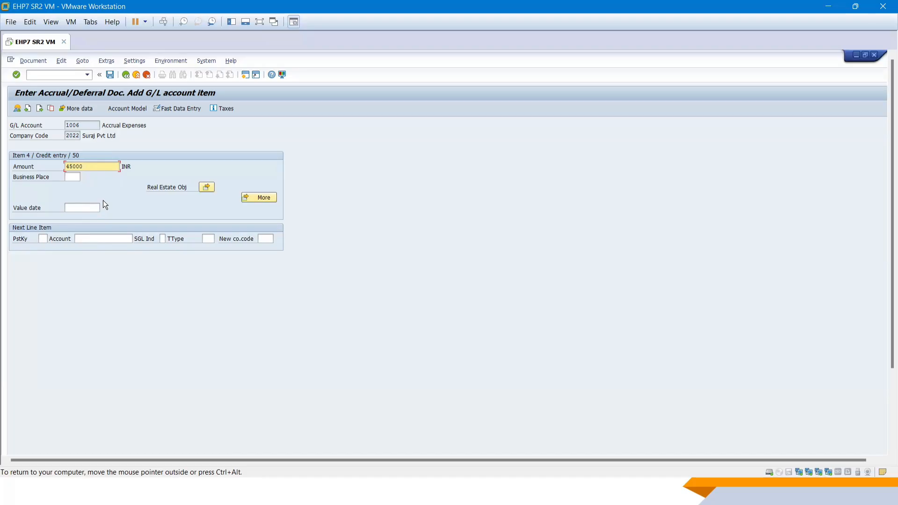
Step: Simulate the accrual document to check its line items and debit/credit totals, and post it
{"action": "left_click", "coordinate": [39, 65]}
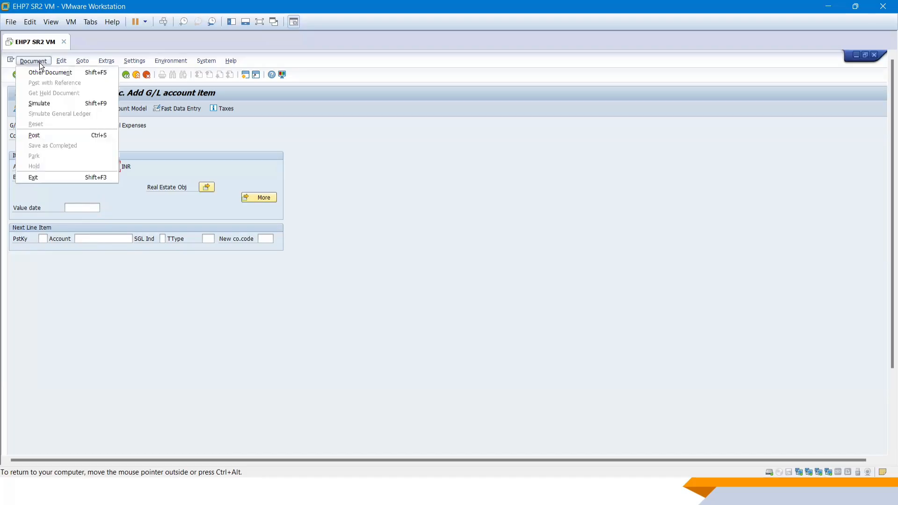
{"action": "left_click", "coordinate": [43, 103]}
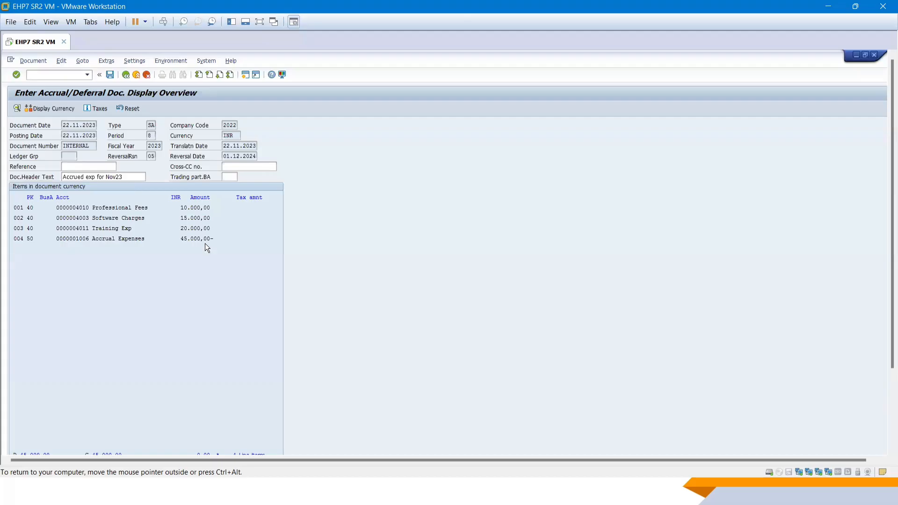
{"action": "left_click_drag", "start_coordinate": [890, 204], "coordinate": [890, 291]}
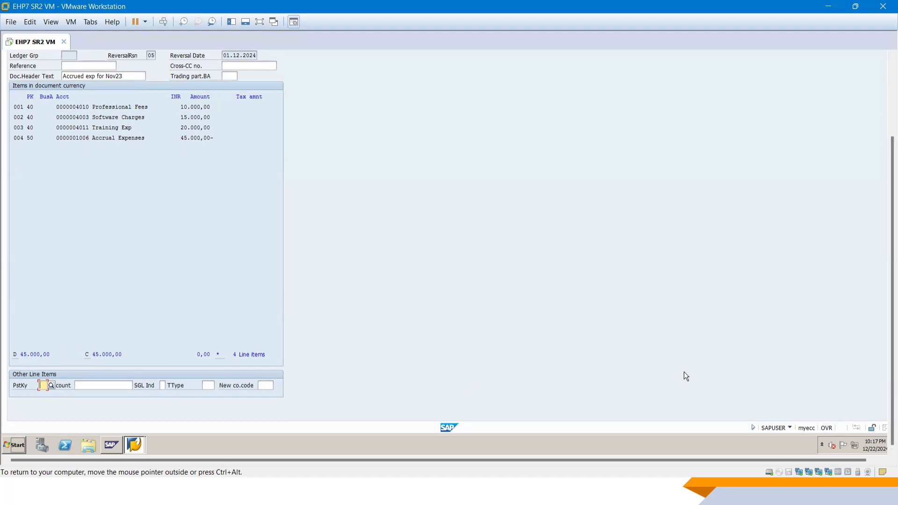
{"action": "left_click_drag", "start_coordinate": [885, 384], "coordinate": [884, 266]}
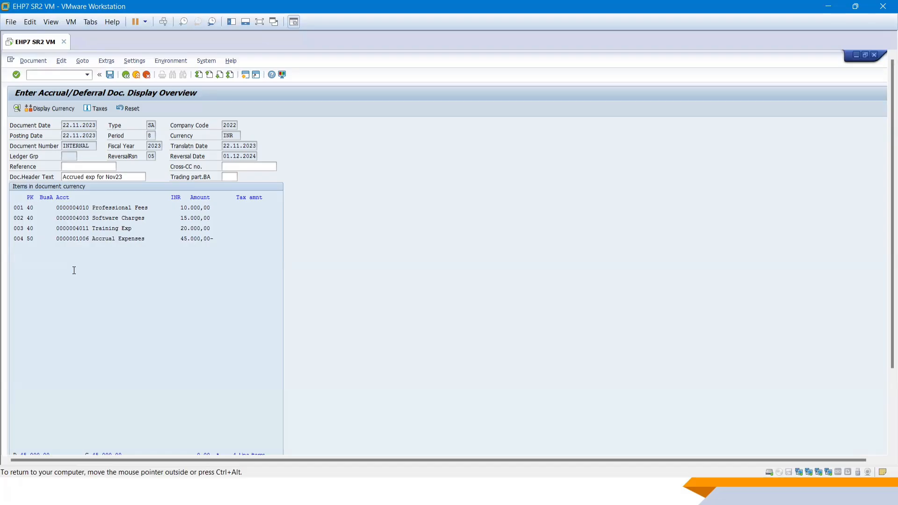
{"action": "left_click", "coordinate": [111, 75]}
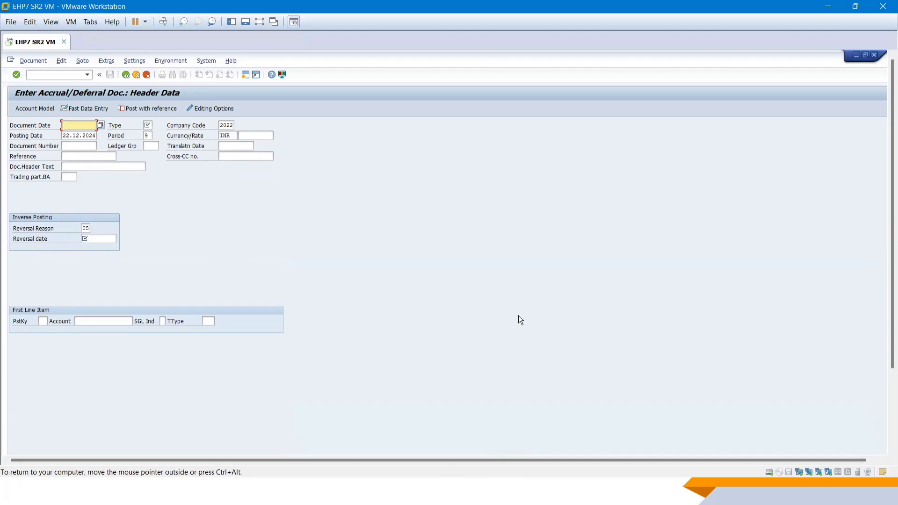
{"action": "key", "text": "ctrl+alt"}
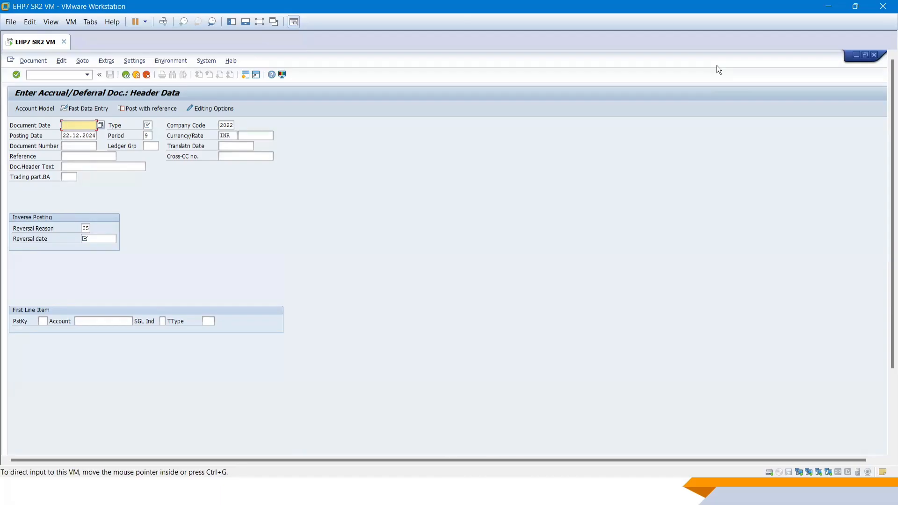